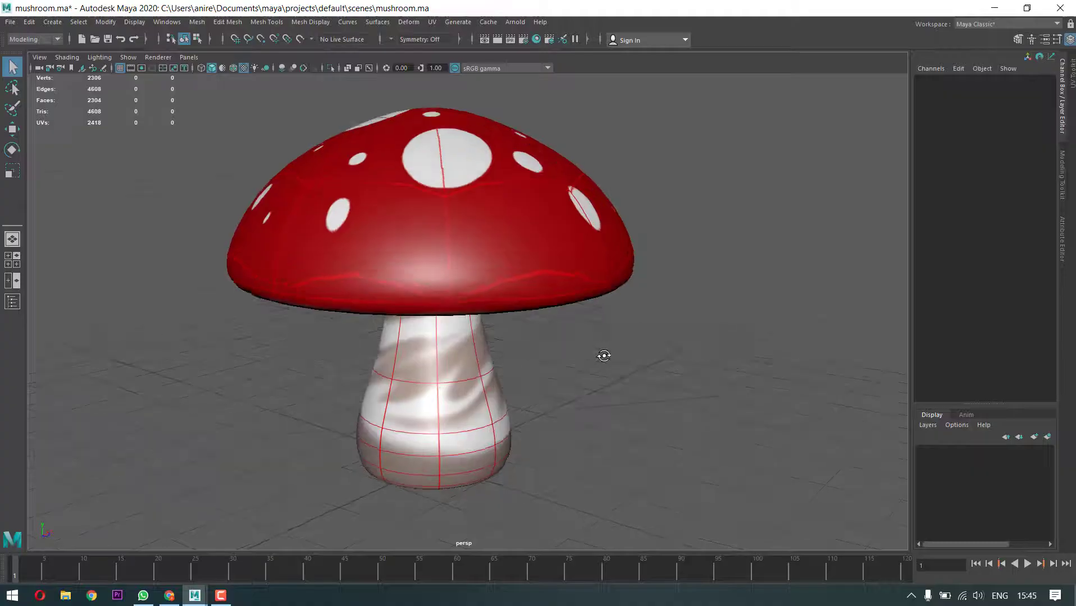
Tumble the Maya perspective camera to a new angle showing the mushroom's cap and stem.
mouse_move(604, 356)
left_mouse_down()
mouse_move(497, 359)
mouse_move(390, 337)
mouse_move(394, 311)
mouse_move(593, 327)
mouse_move(583, 340)
mouse_move(643, 348)
mouse_move(586, 375)
mouse_move(537, 334)
mouse_move(567, 324)
mouse_move(588, 356)
left_mouse_up()
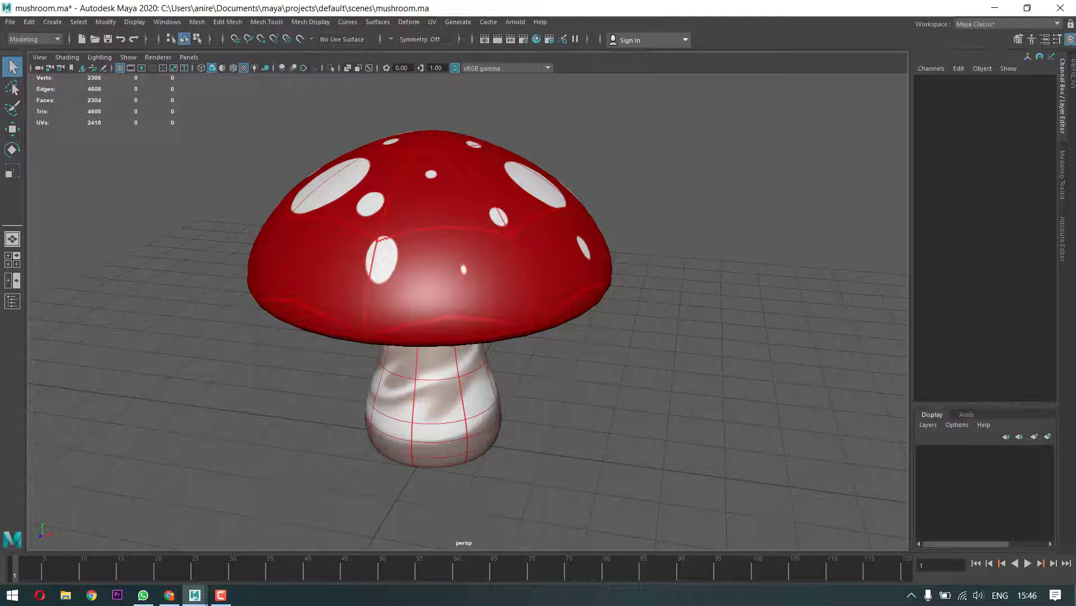
Search 'paint' from the Start menu and launch Paint with a blank 1152 × 648px canvas.
left_click(4, 599)
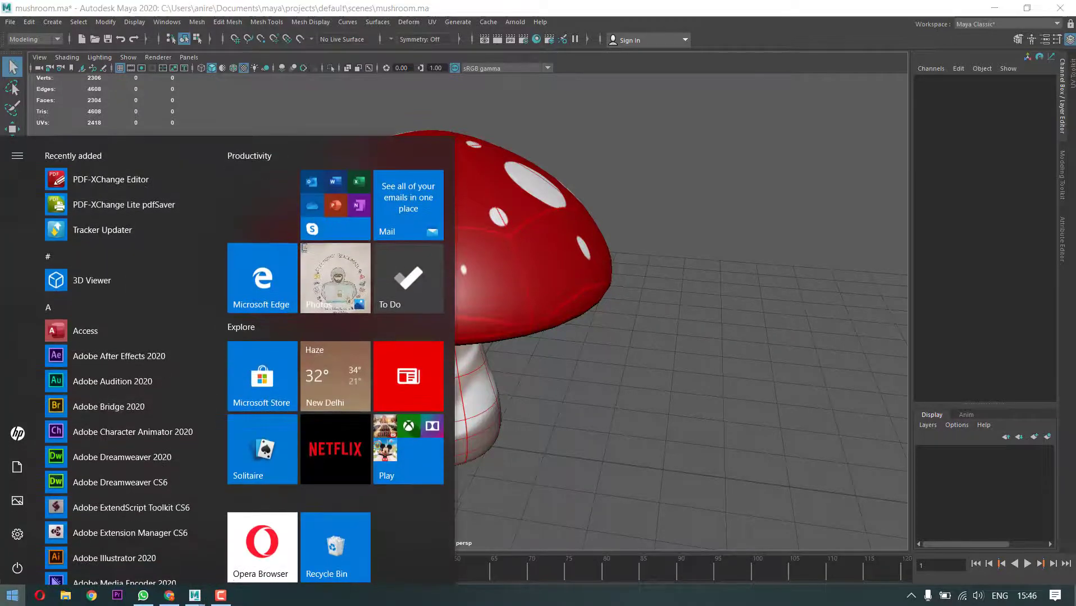
type("paint")
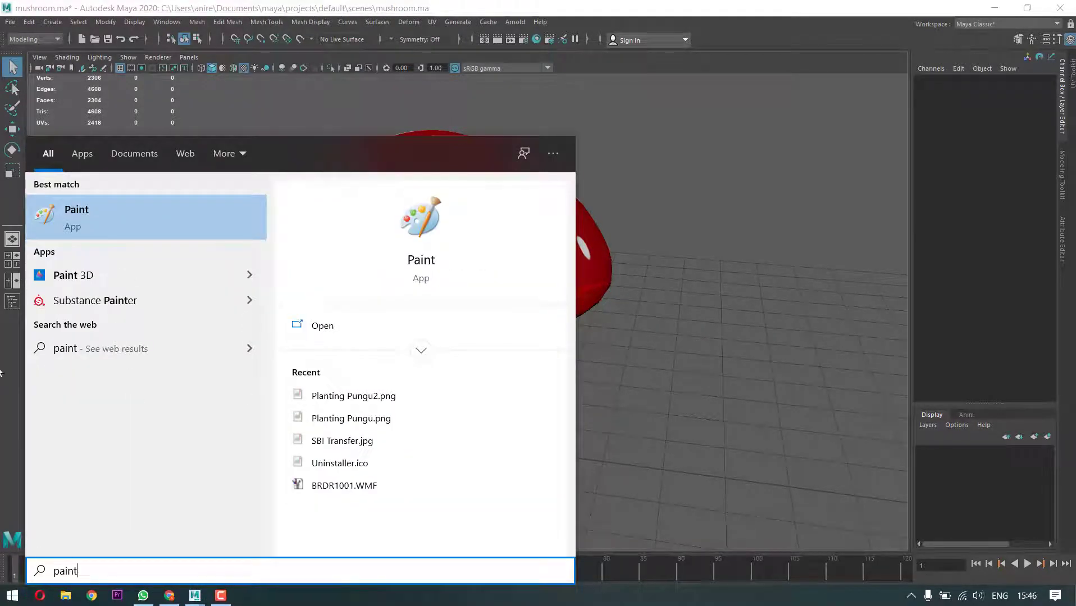
left_click(91, 218)
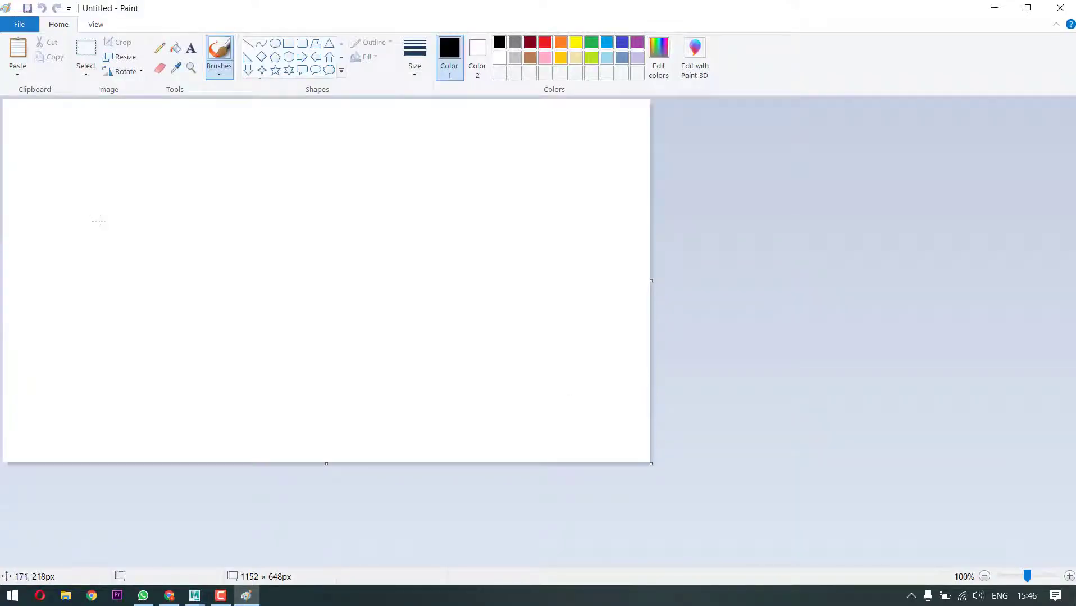
Paste the 3840 × 1080px Maya screenshot onto the canvas and zoom out to 50%.
left_click(17, 56)
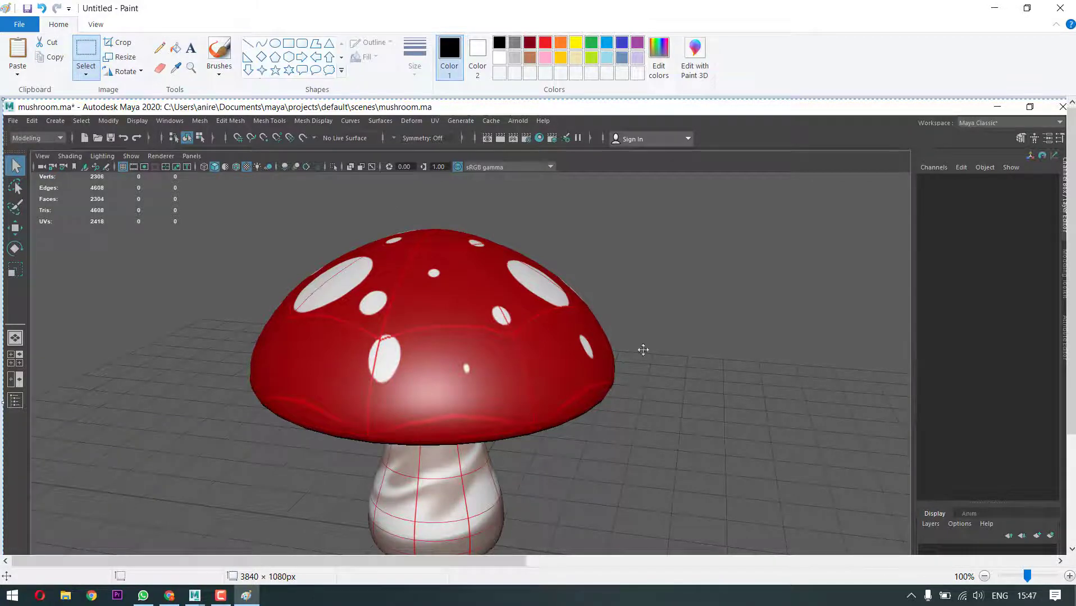
left_click(1021, 577)
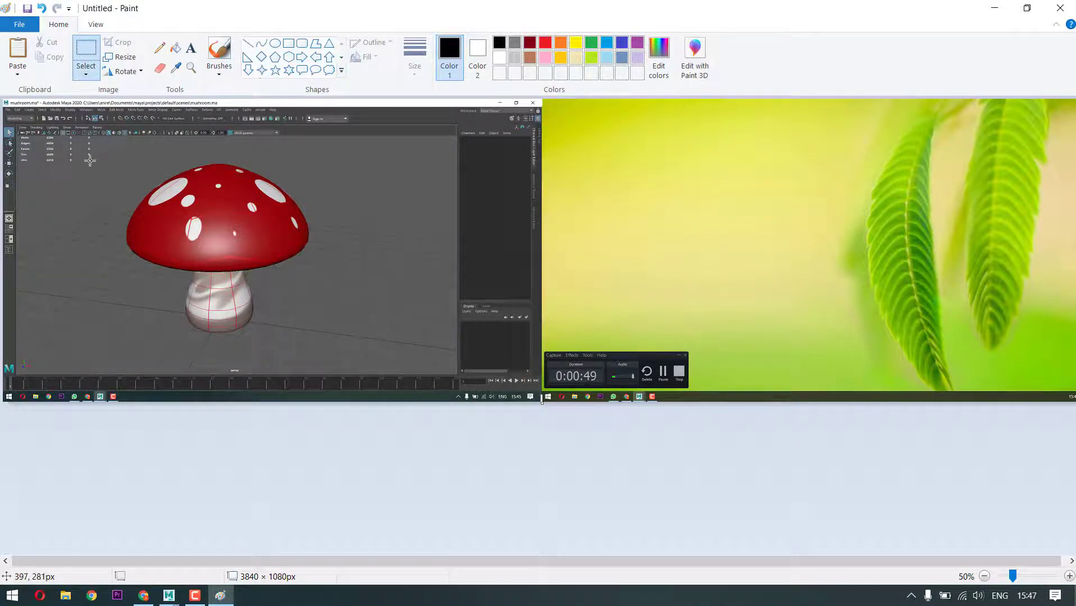
Select a rectangle around the mushroom and crop the image to 807 × 717px.
left_click_drag(107, 149, 335, 351)
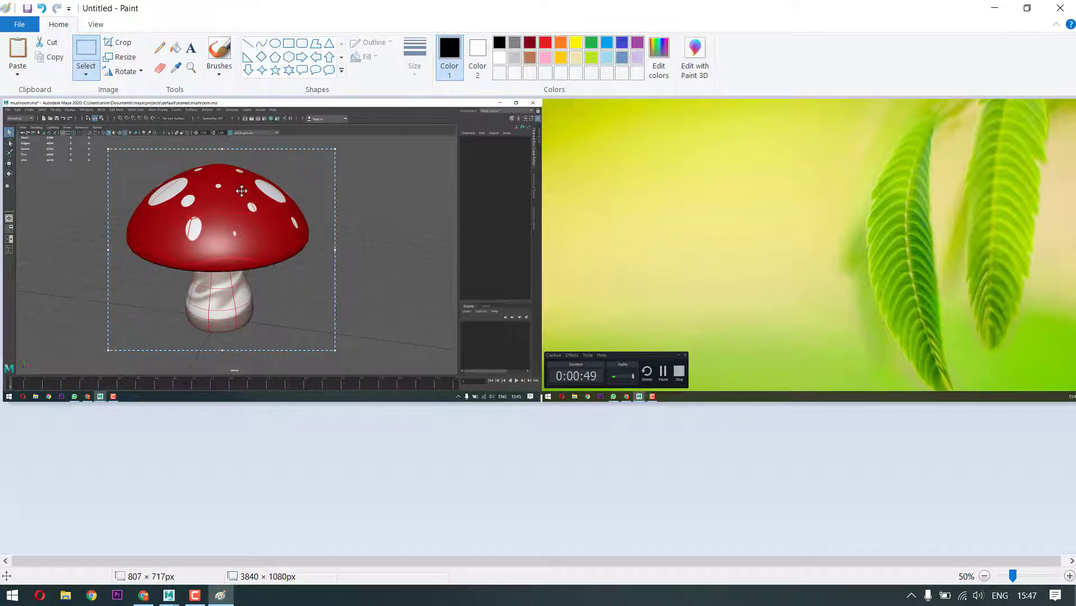
left_click(118, 43)
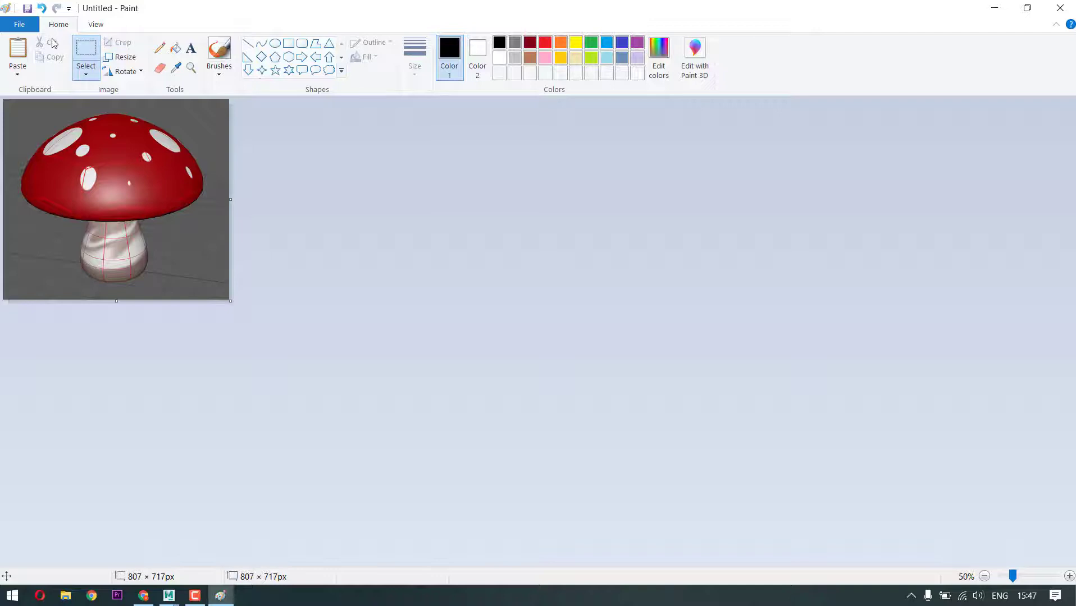
Start saving the image from the File menu and expand the Save as type list.
left_click(15, 25)
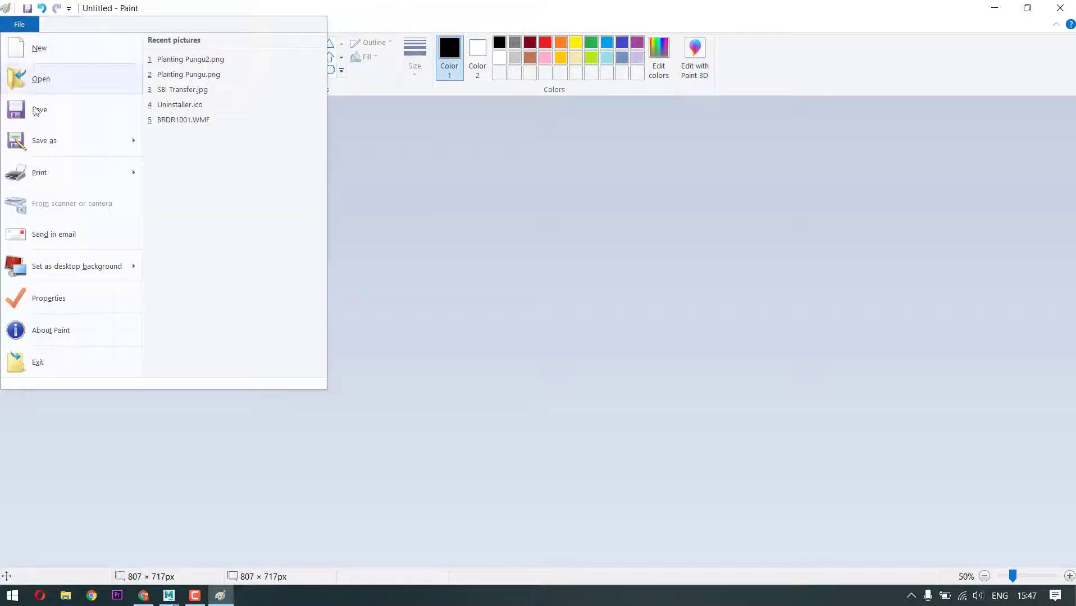
left_click(26, 110)
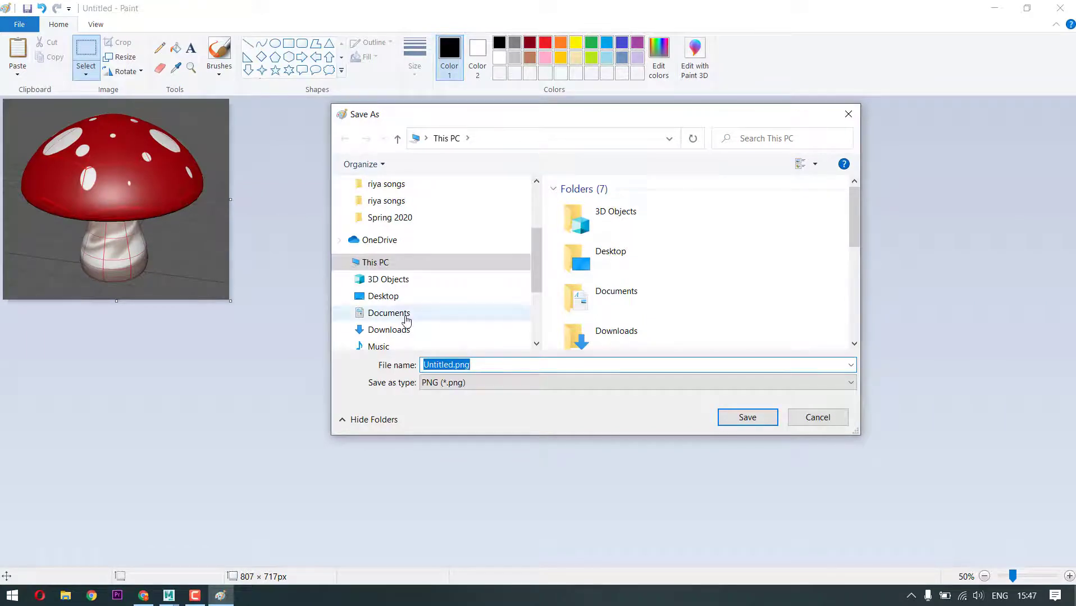
left_click(504, 382)
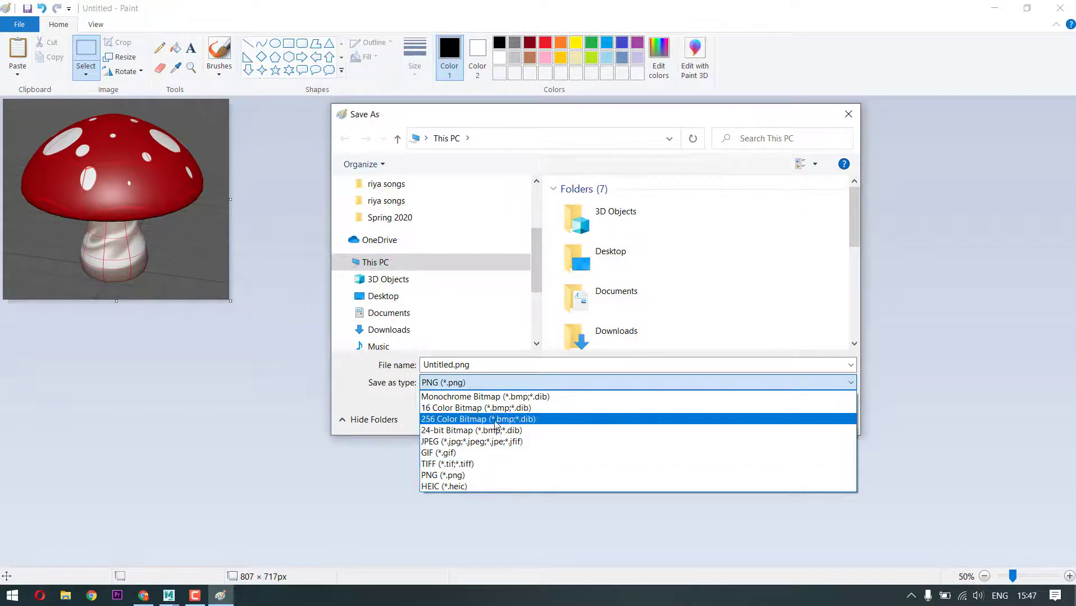
Rename the file from Untitled.jpg to MayaModel.jpg.
left_click(499, 443)
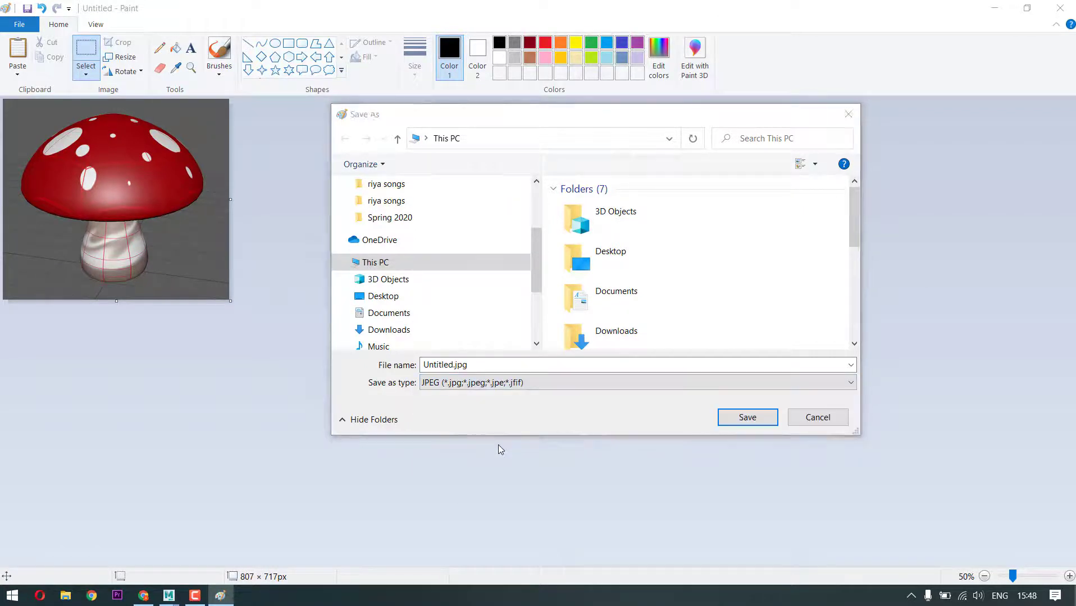
left_click(446, 365)
left_click(447, 365)
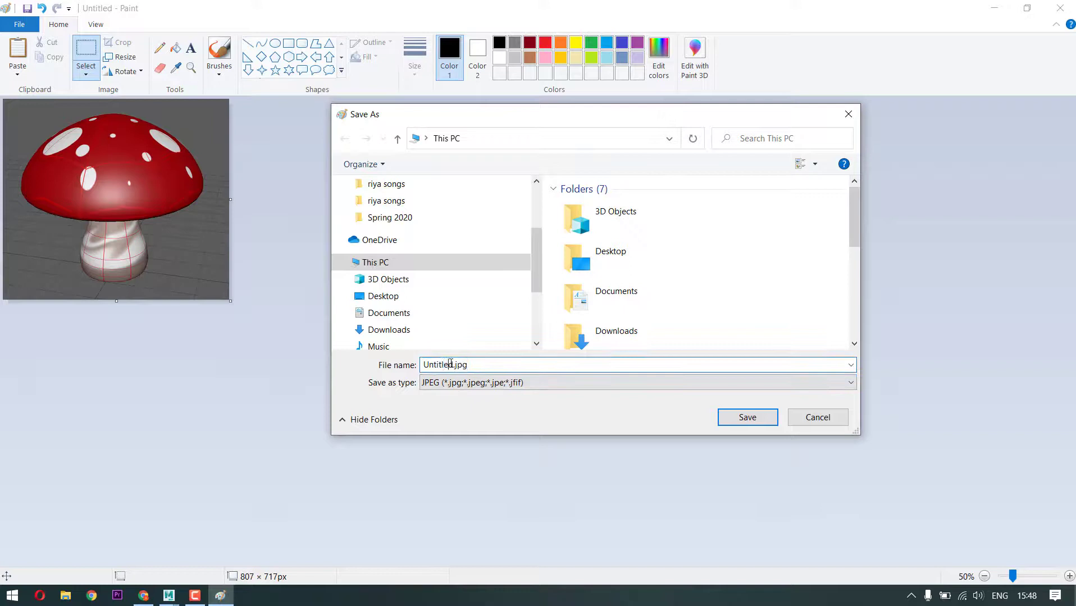
double_click(451, 365)
left_click(451, 365)
key("BackSpace")
key("BackSpace")
key("BackSpace")
key("BackSpace")
key("BackSpace")
key("BackSpace")
key("BackSpace")
key("BackSpace")
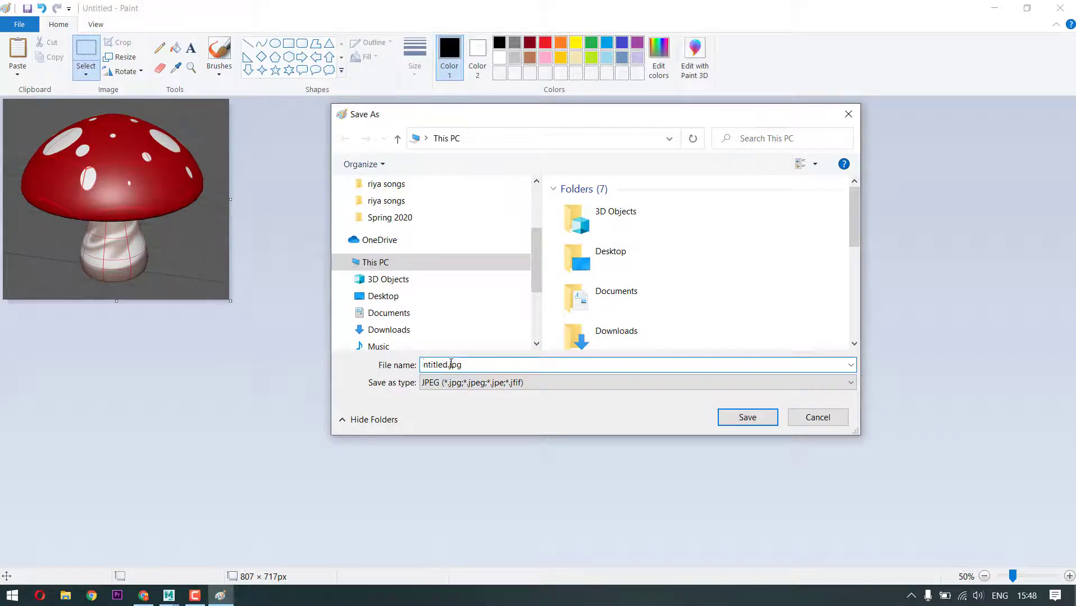
type("MayaModel")
Dismiss the This PC save error and save MayaModel.jpg to the Desktop instead.
left_click(766, 420)
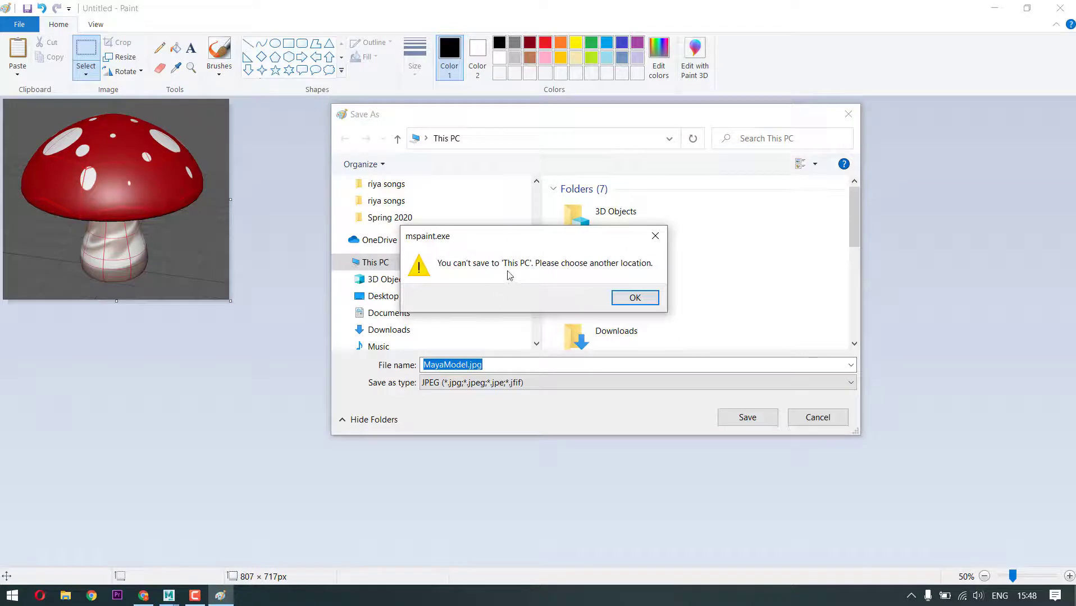
left_click(641, 301)
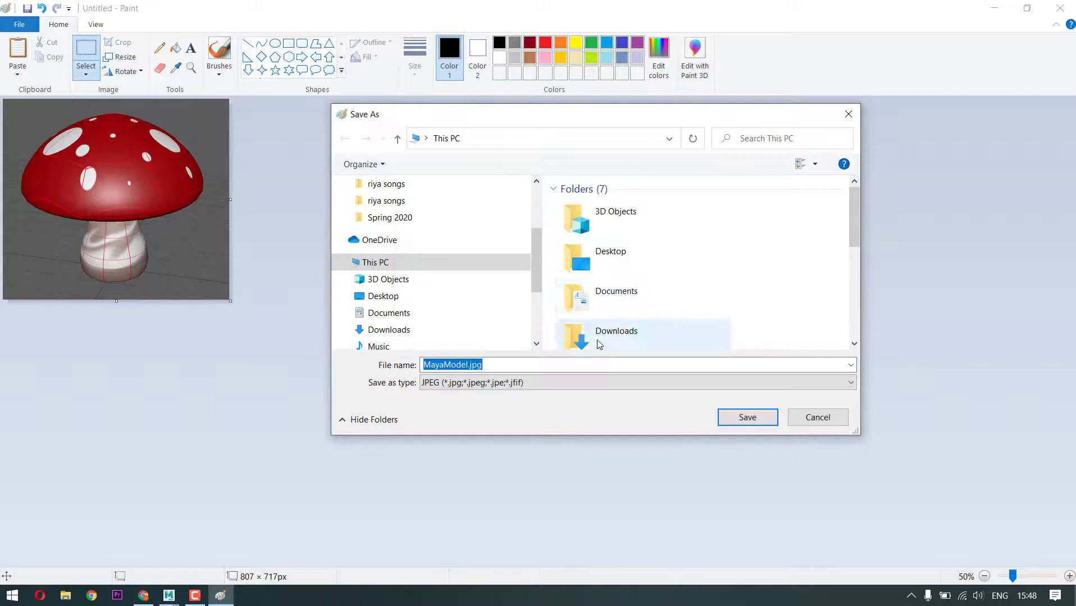
double_click(615, 259)
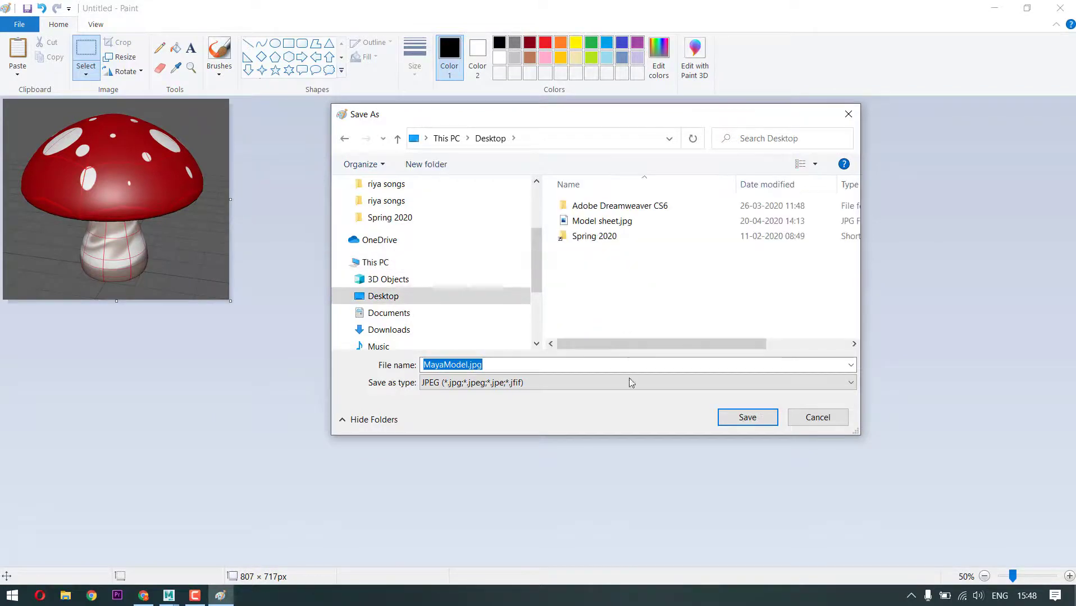
left_click(730, 413)
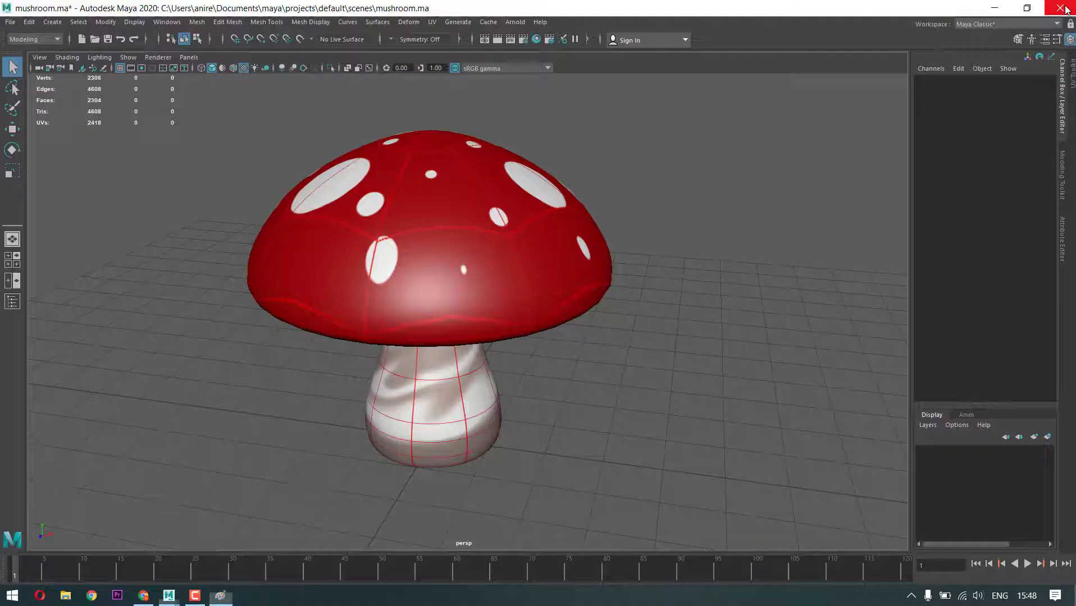
Close Paint, minimize Maya, and browse to the Desktop folder in File Explorer.
left_click(1059, 8)
left_click(994, 8)
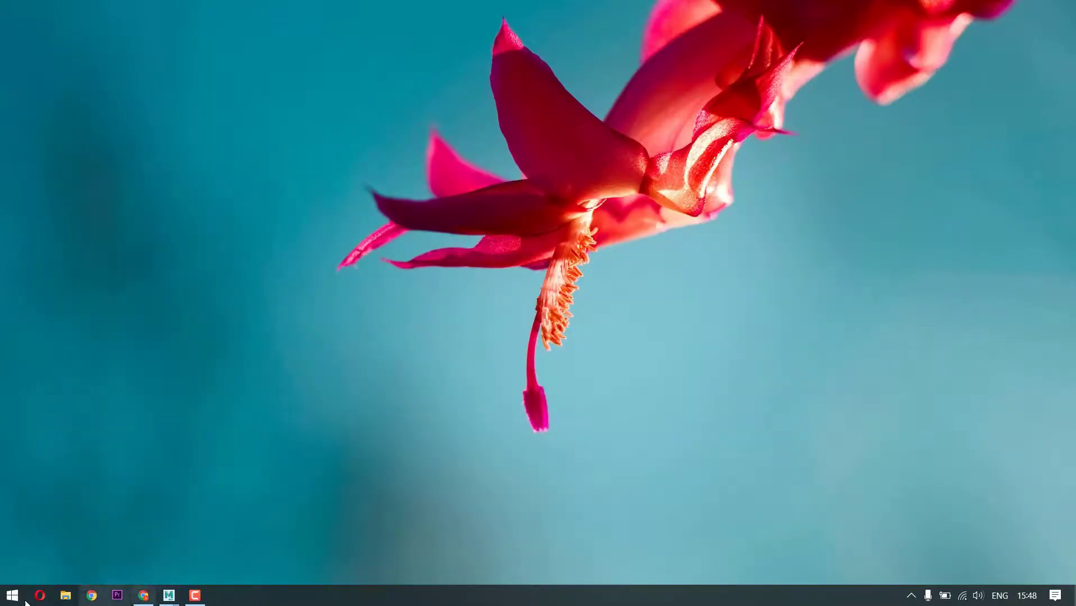
left_click(66, 595)
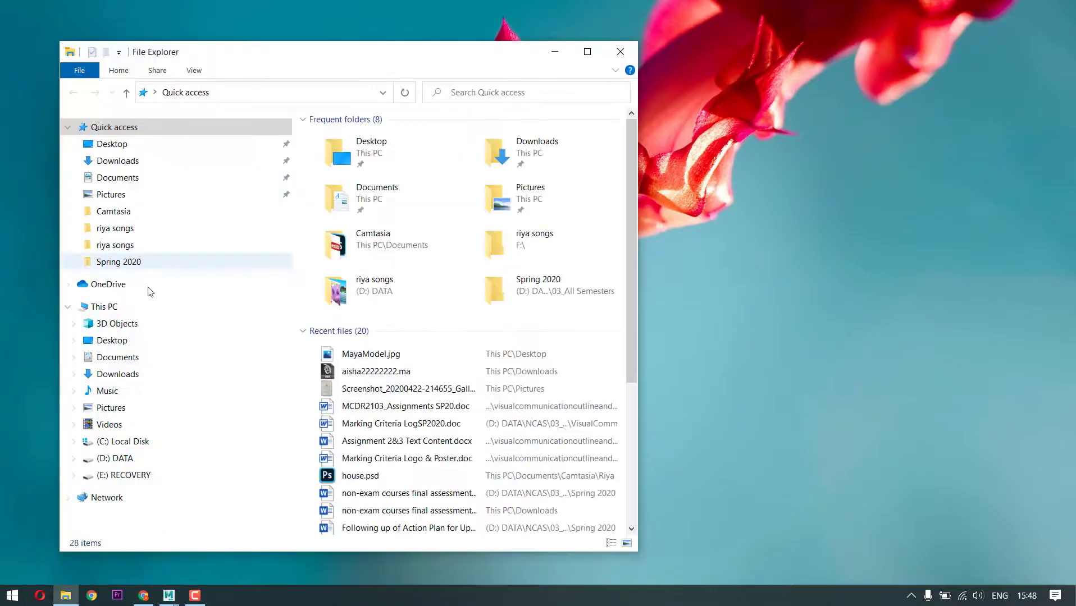
left_click(113, 161)
left_click(112, 144)
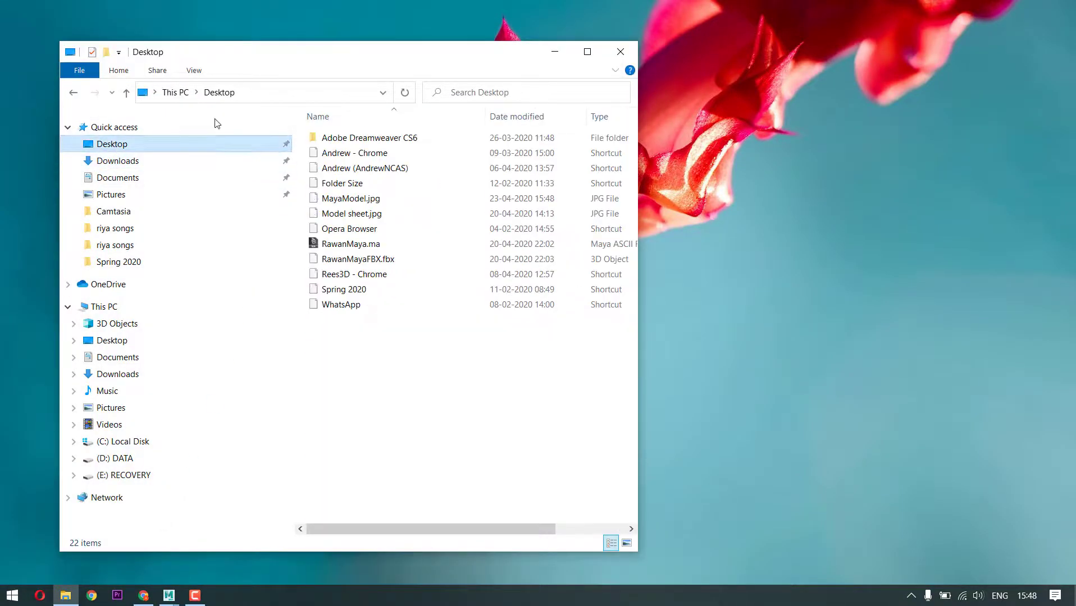